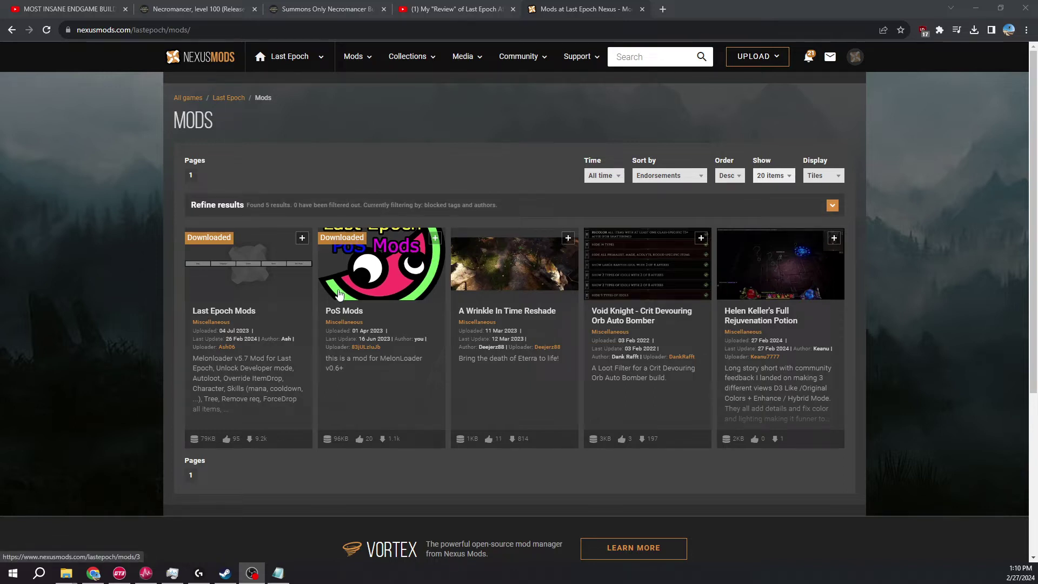
# - Open the Last Epoch Mods page on Nexus Mods and start a manual download of its main file
pyautogui.click(259, 312)
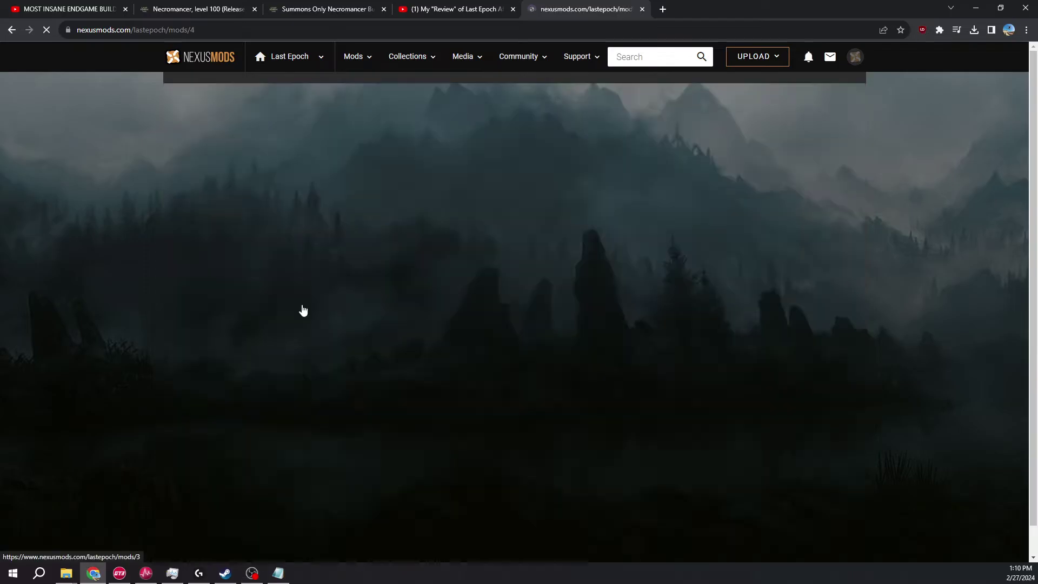
pyautogui.scroll(-10, 572, 331)
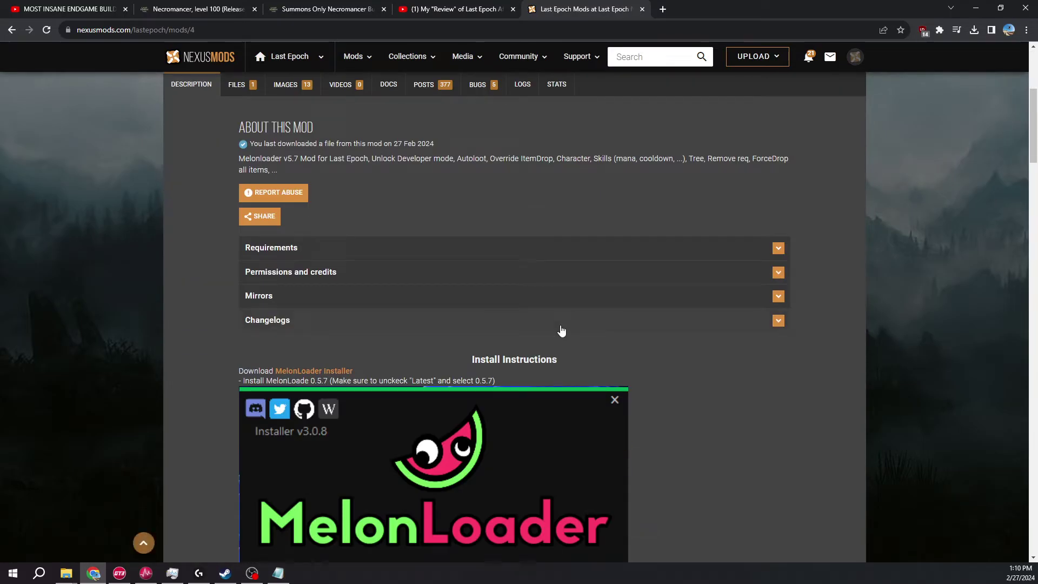
pyautogui.scroll(6, 755, 306)
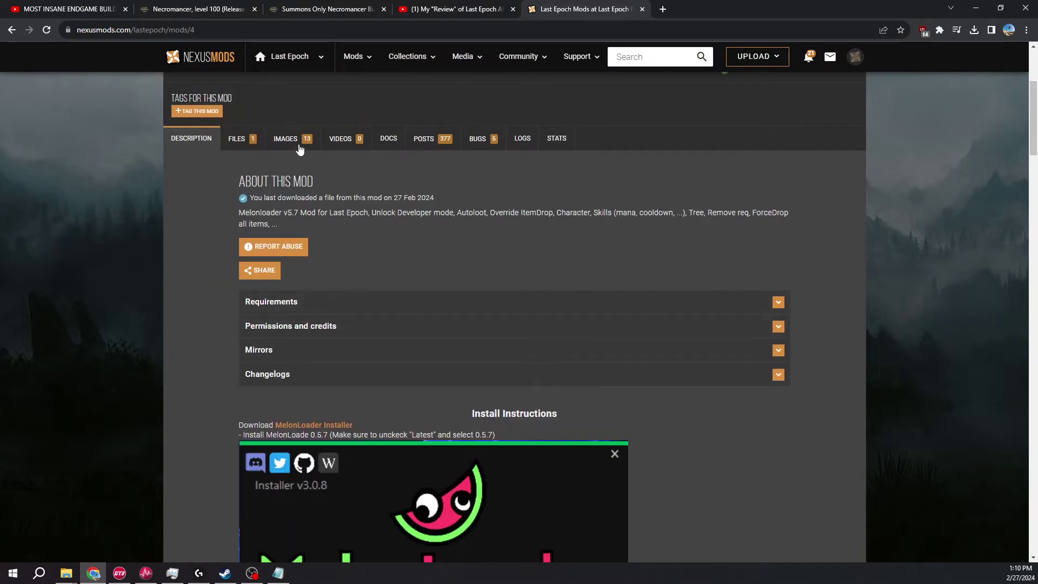
pyautogui.click(238, 138)
pyautogui.scroll(-2, 365, 326)
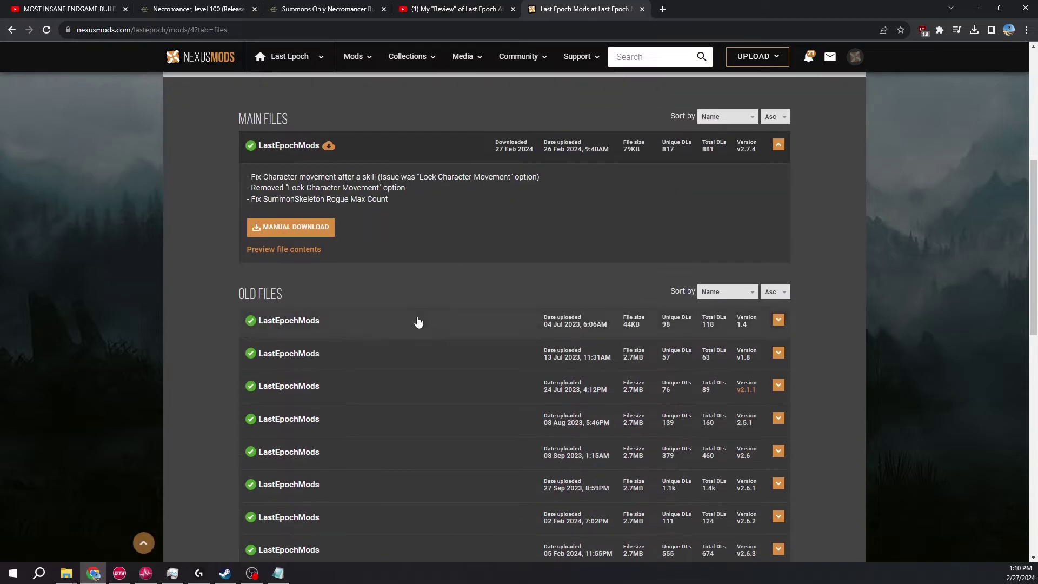
pyautogui.click(319, 232)
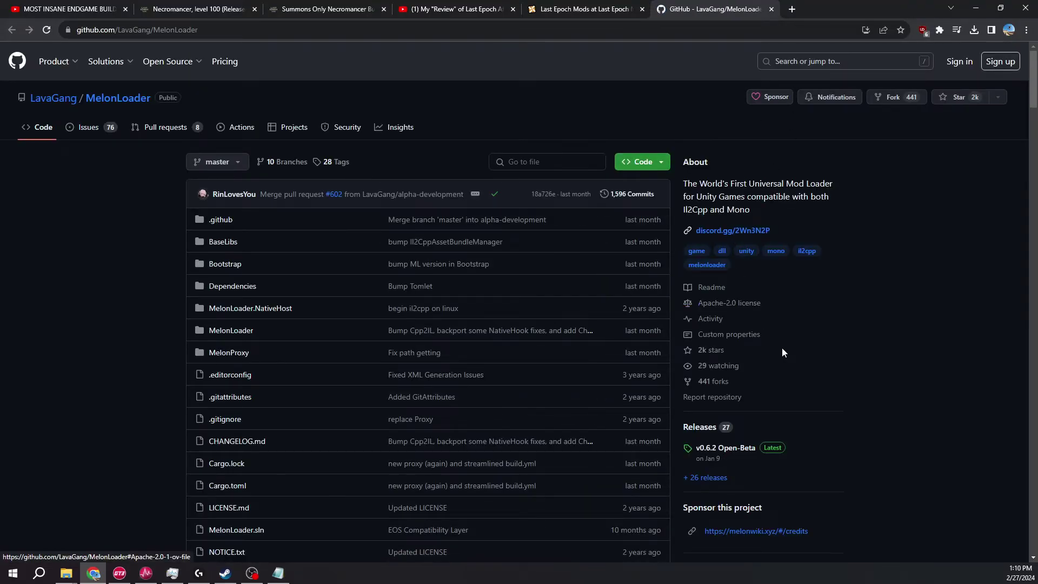
# - Continue to the slow free download and open the downloaded LastEpochMods v2.7.4 .rar in WinRAR
pyautogui.scroll(-3, 789, 346)
pyautogui.hotkey('ctrl', 'shift', 'Tab')
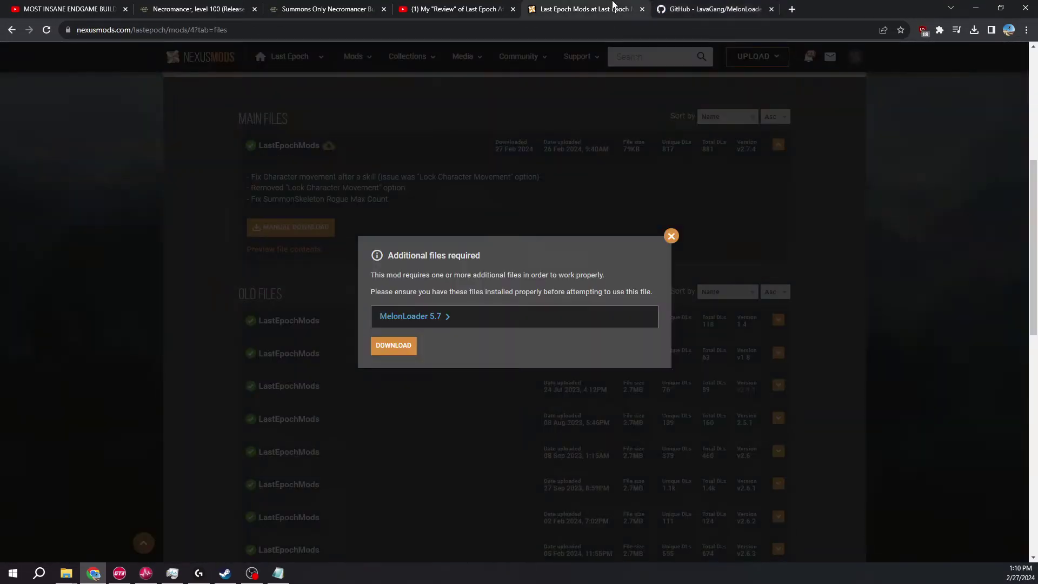
pyautogui.click(392, 349)
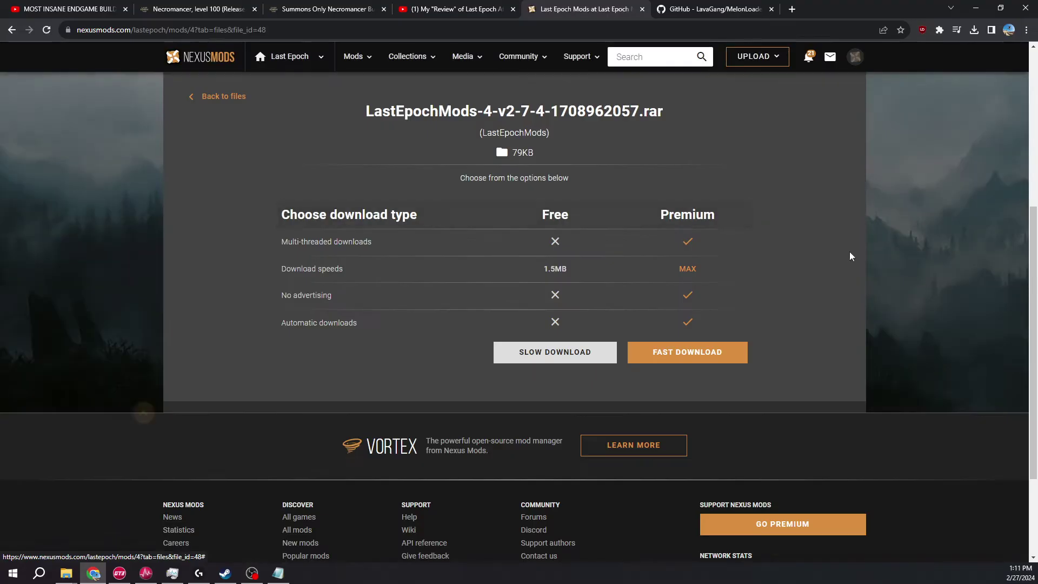
pyautogui.click(556, 348)
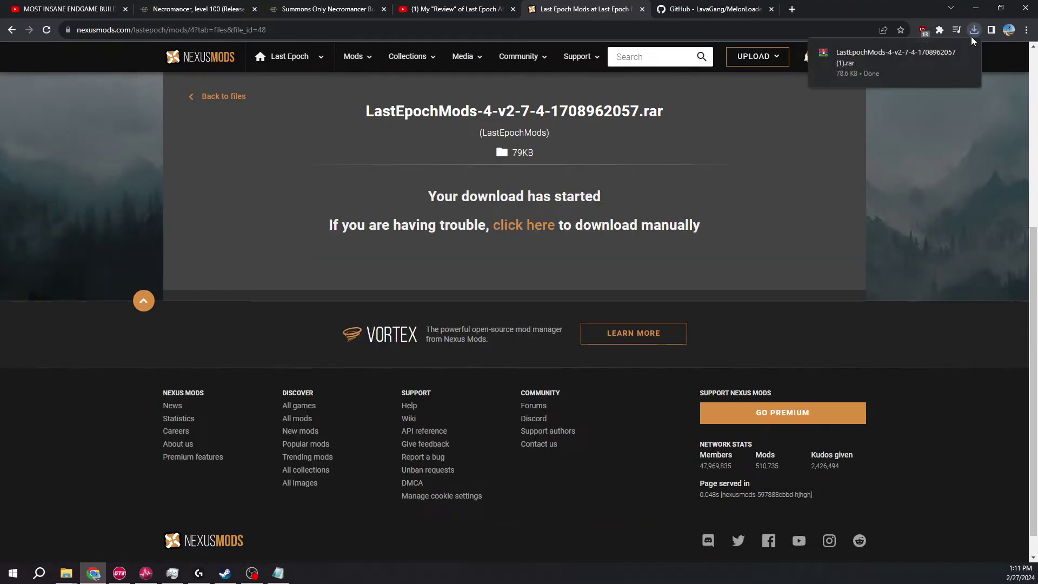
pyautogui.click(974, 30)
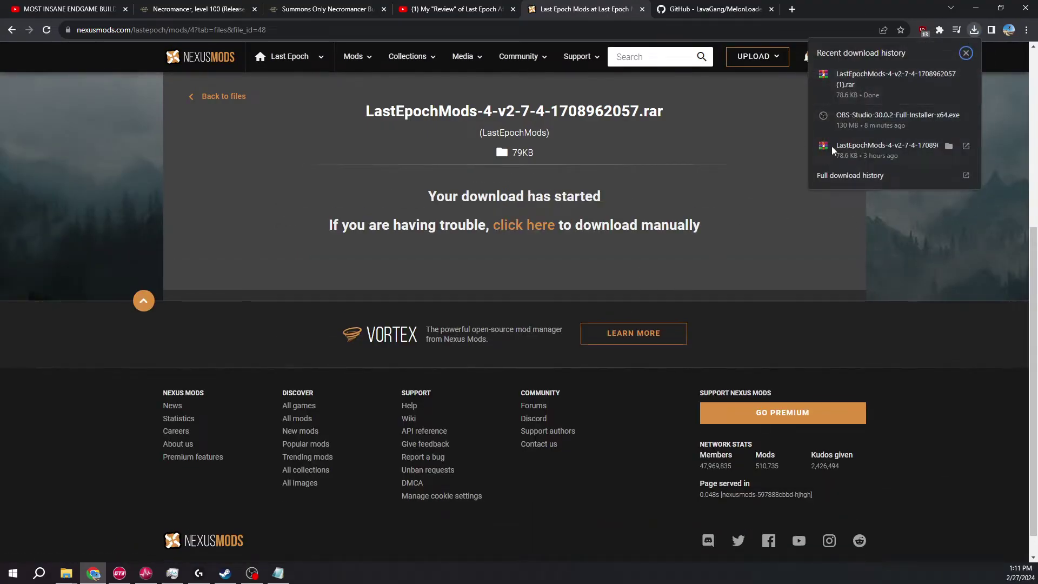
pyautogui.click(883, 91)
# - Open the archive's Mods folder to reveal LastEpochMods.dll and dismiss the WinRAR licence reminder
pyautogui.doubleClick(211, 316)
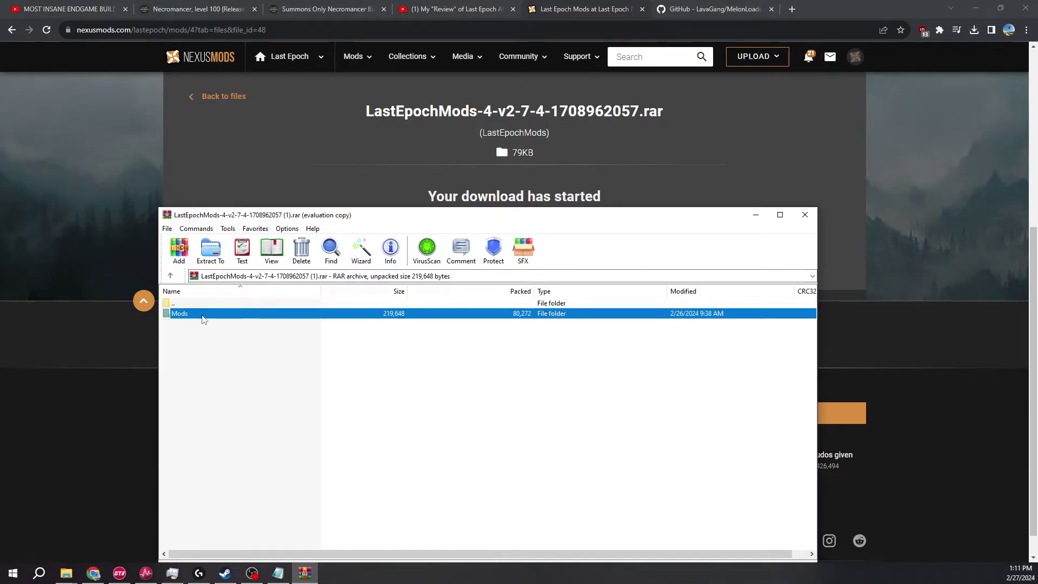
pyautogui.click(570, 350)
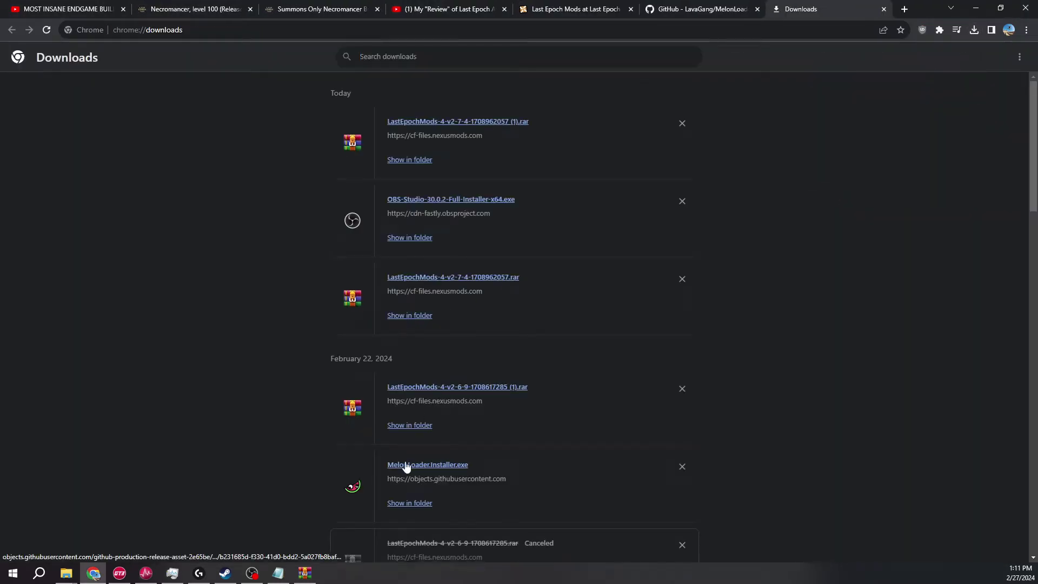
# - Run MelonLoader.Installer.exe, browse to the Last epoch modded\Last Epoch game folder, then cancel the selection
pyautogui.click(405, 466)
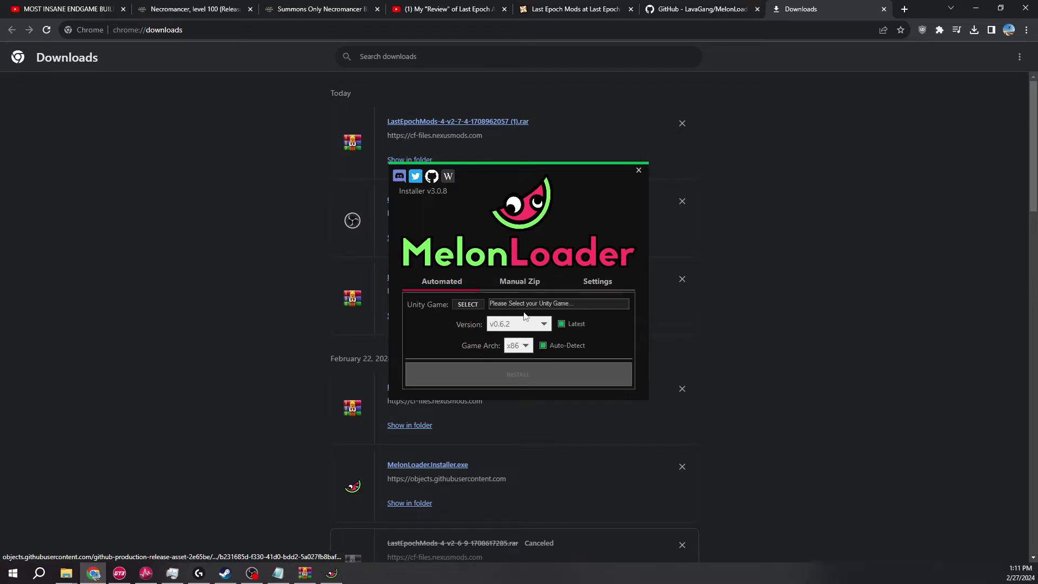
pyautogui.click(475, 308)
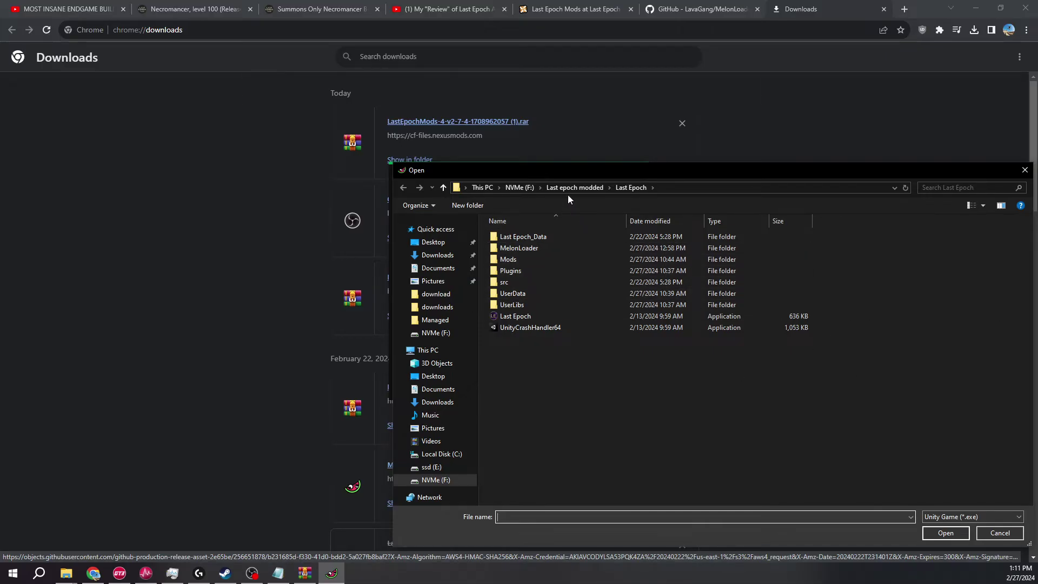
pyautogui.click(520, 188)
pyautogui.scroll(-10, 616, 330)
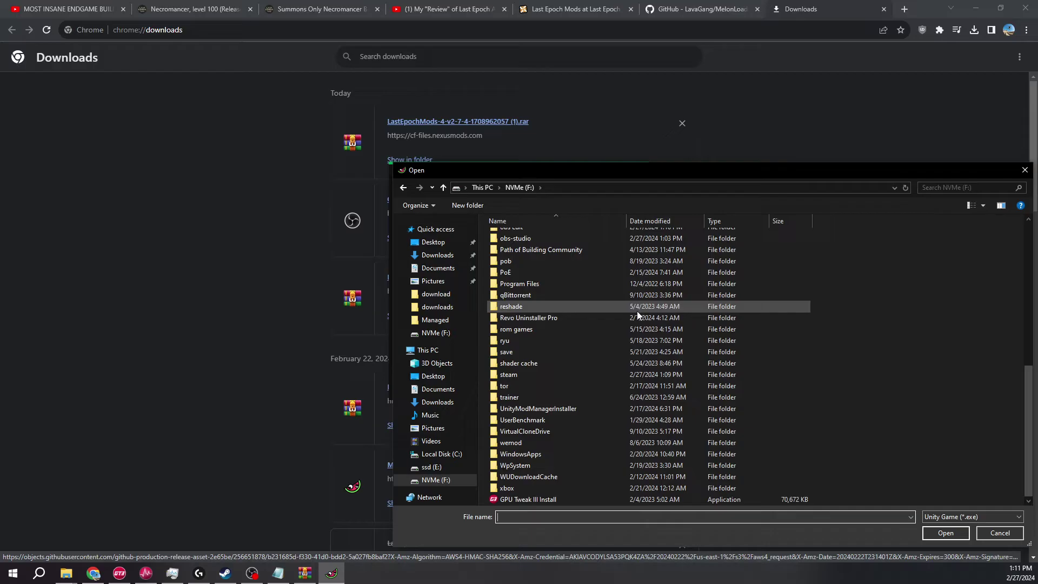
pyautogui.scroll(8, 636, 311)
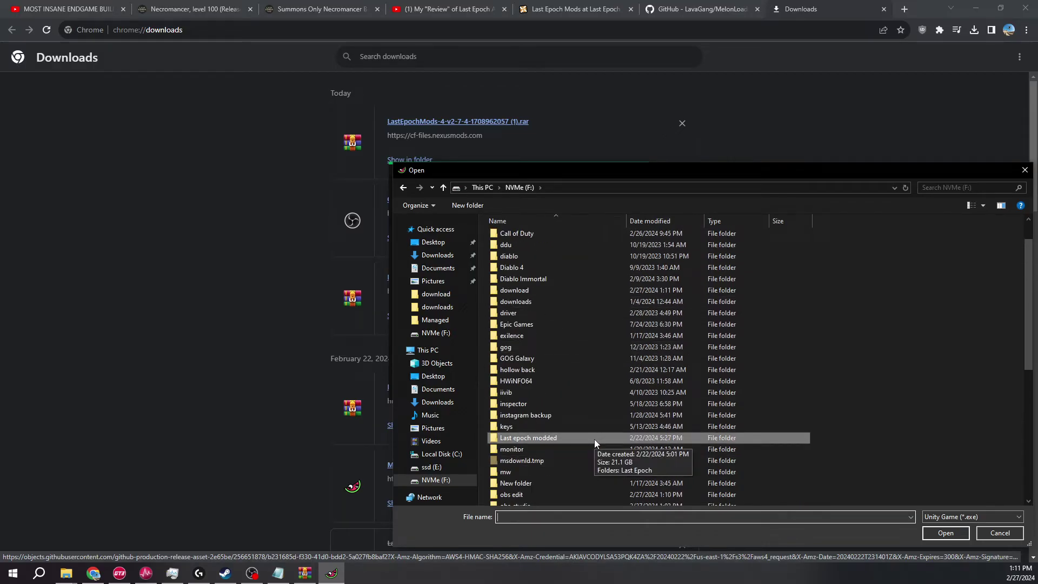
pyautogui.doubleClick(594, 439)
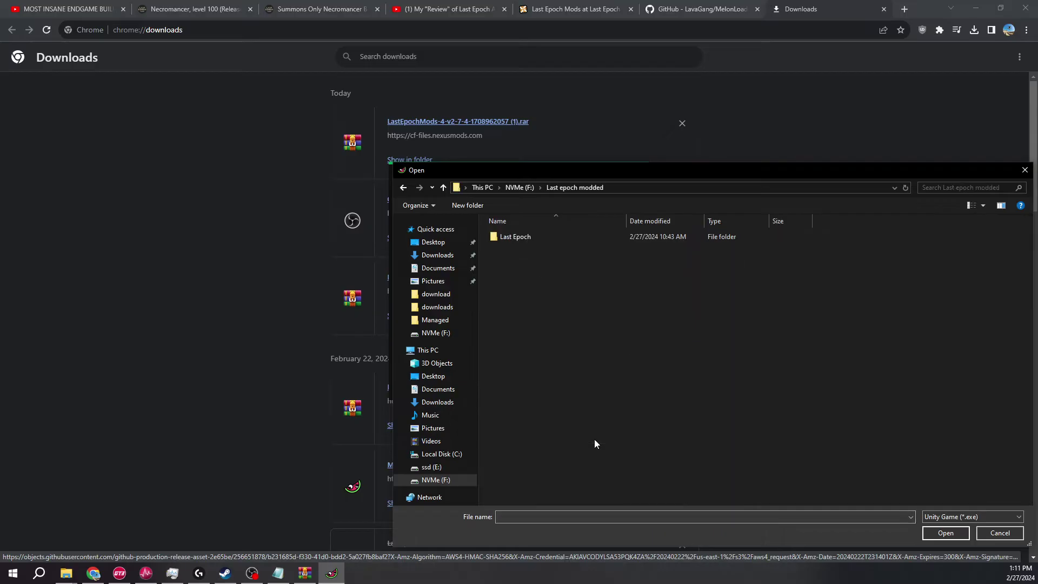
pyautogui.doubleClick(527, 238)
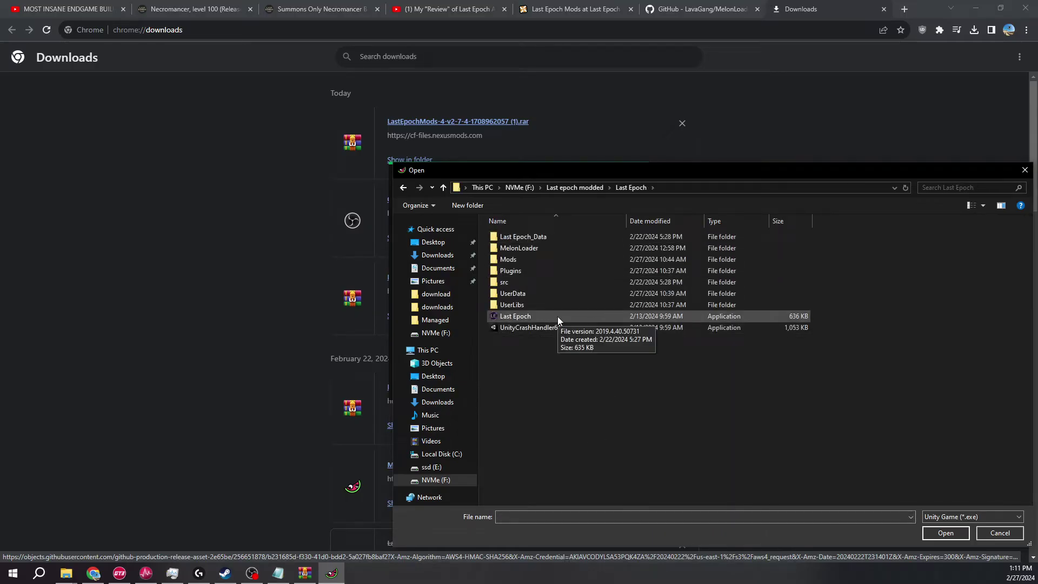
pyautogui.click(999, 533)
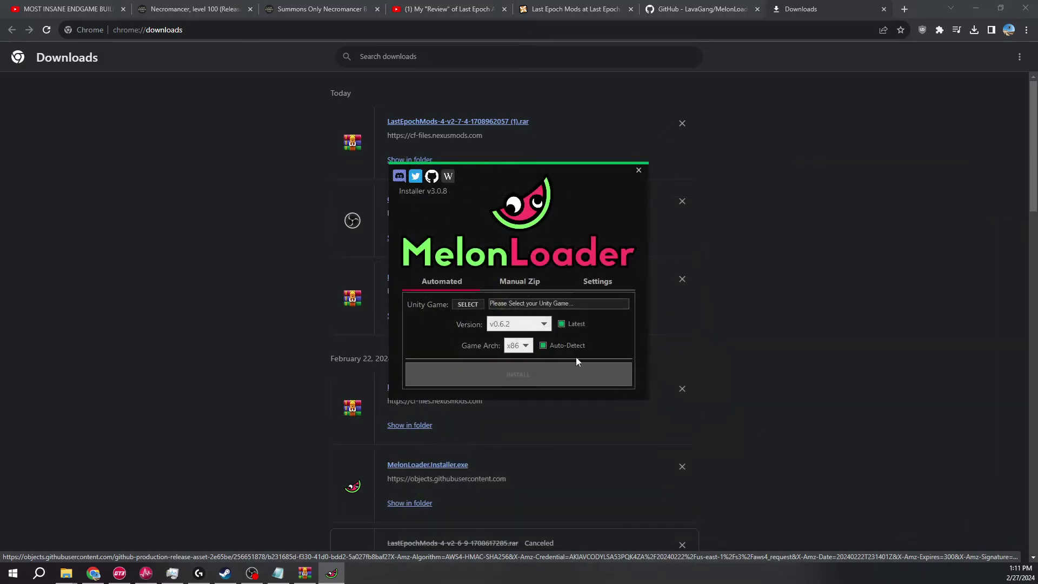
# - Untick Latest so the MelonLoader version list can be opened to pick an older version
pyautogui.click(568, 324)
pyautogui.click(543, 324)
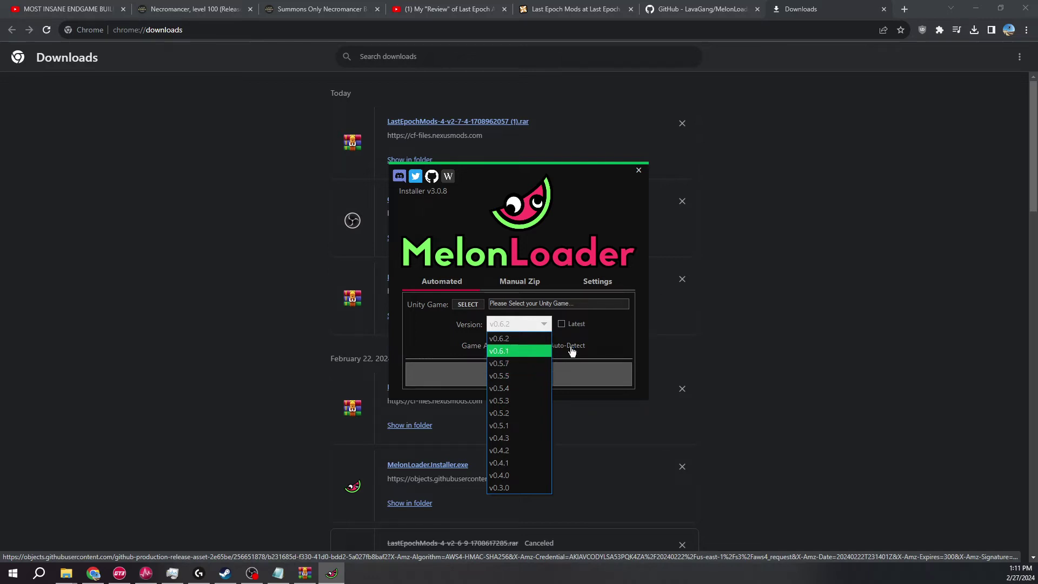
pyautogui.click(722, 311)
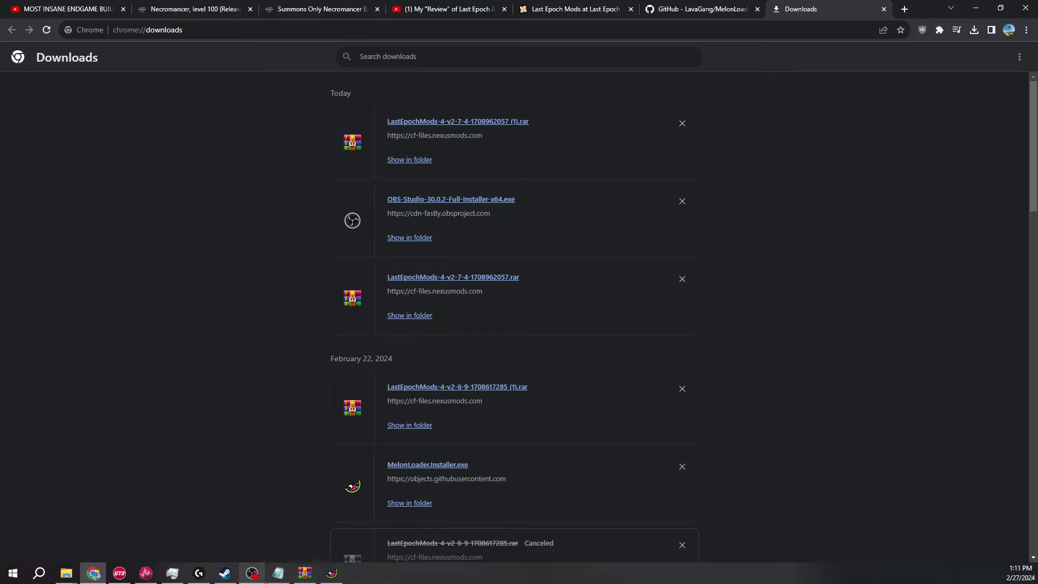
# - In File Explorer, go to F:\Last epoch modded\Last Epoch\Mods to confirm LastEpochMods.dll is there
pyautogui.moveTo(66, 572)
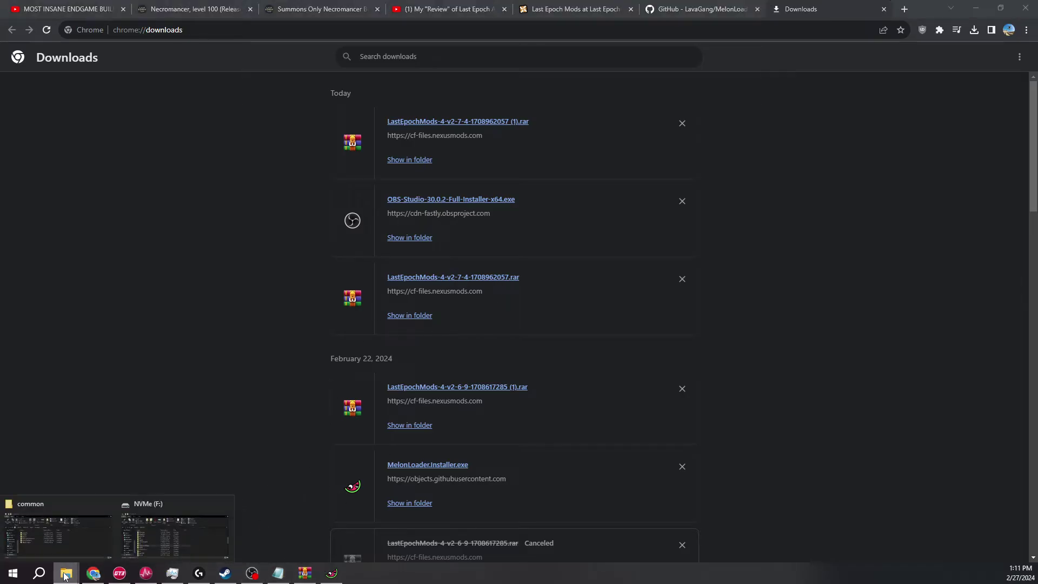
pyautogui.click(99, 531)
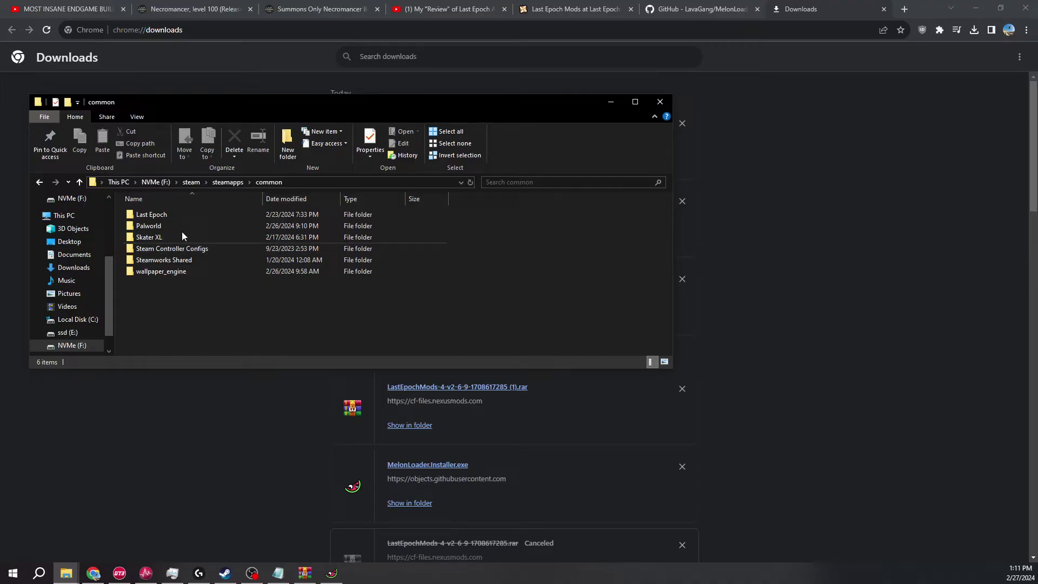
pyautogui.click(165, 186)
pyautogui.scroll(-2, 303, 322)
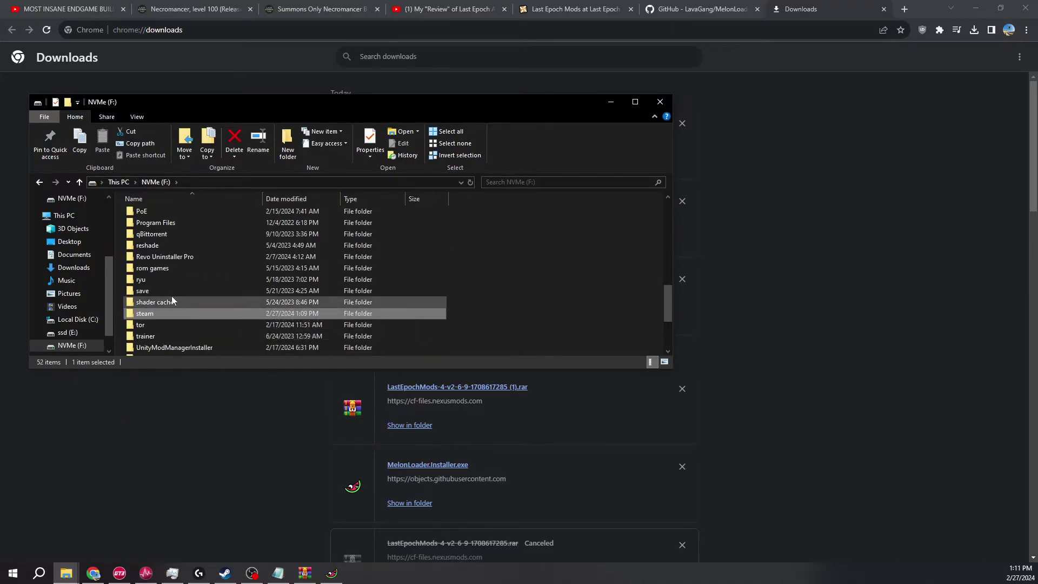
pyautogui.scroll(2, 170, 296)
pyautogui.scroll(4, 182, 300)
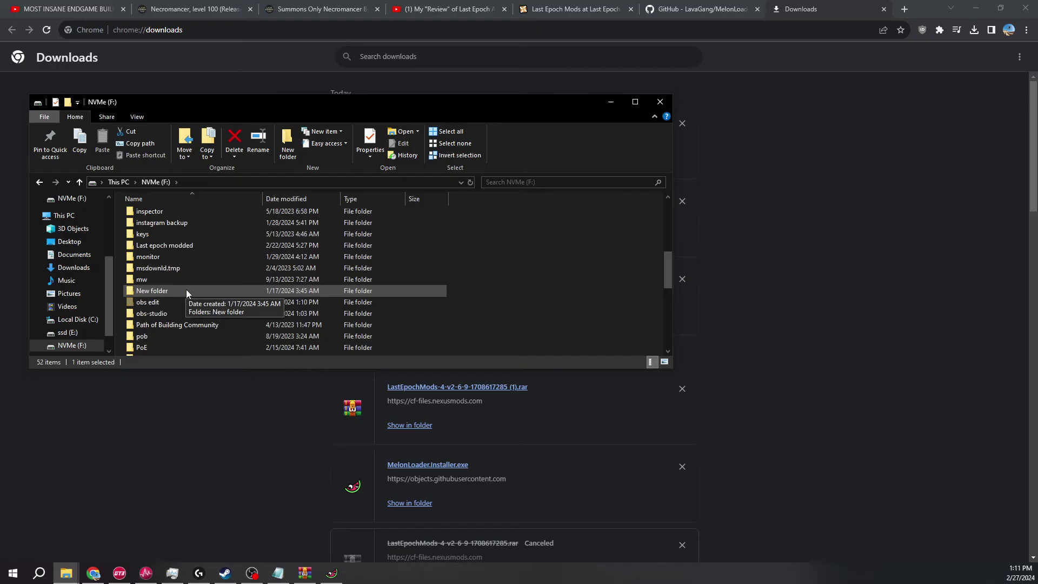
pyautogui.doubleClick(189, 278)
pyautogui.doubleClick(168, 215)
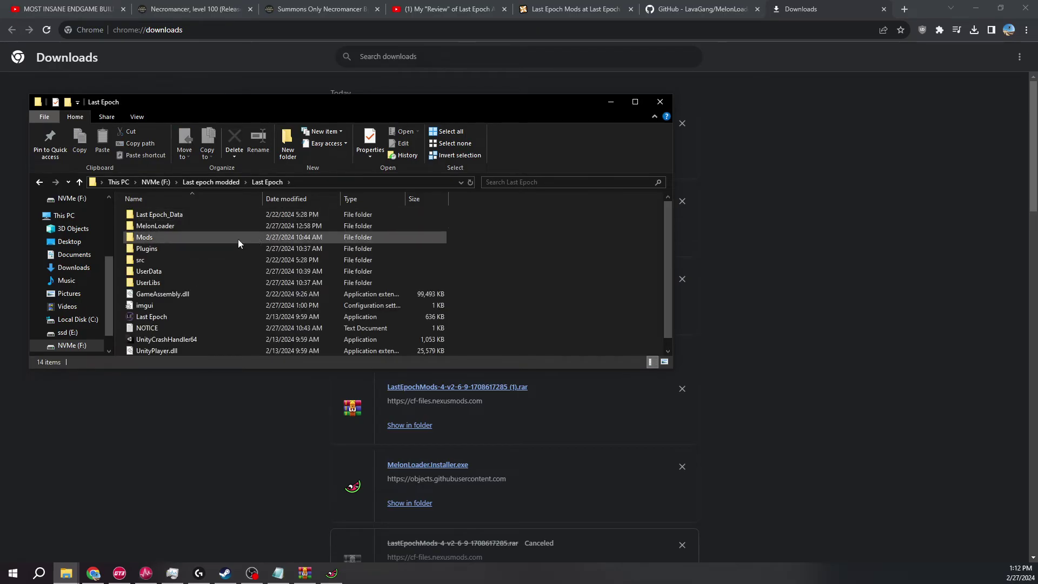
pyautogui.doubleClick(166, 235)
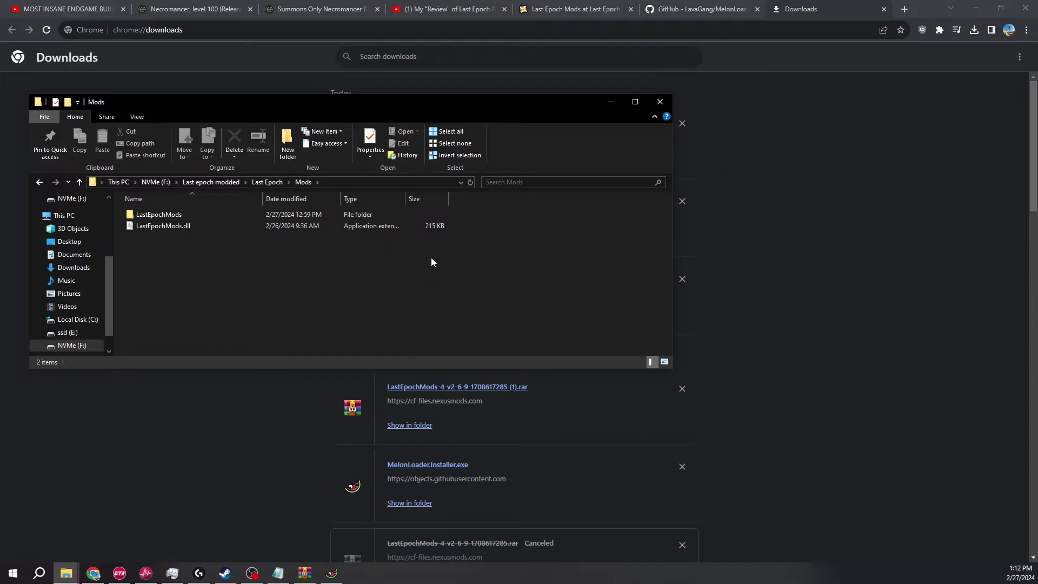
# - Bring Chrome's Downloads page forward with its recent downloads list showing
pyautogui.click(66, 573)
pyautogui.click(925, 95)
pyautogui.click(973, 30)
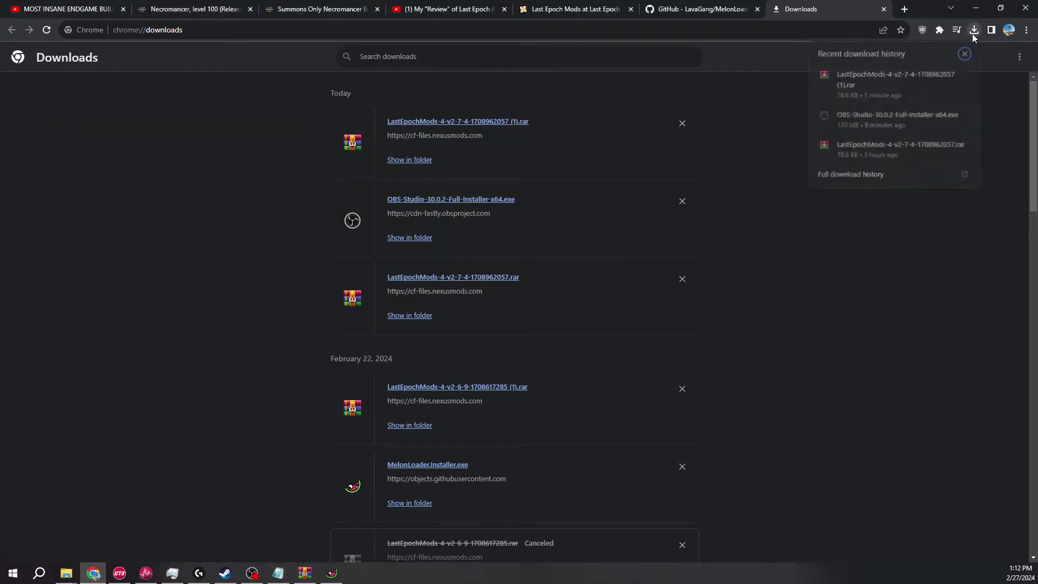
# - Open the newest LastEpochMods archive, view its Mods folder, and dismiss the licence reminder
pyautogui.click(893, 87)
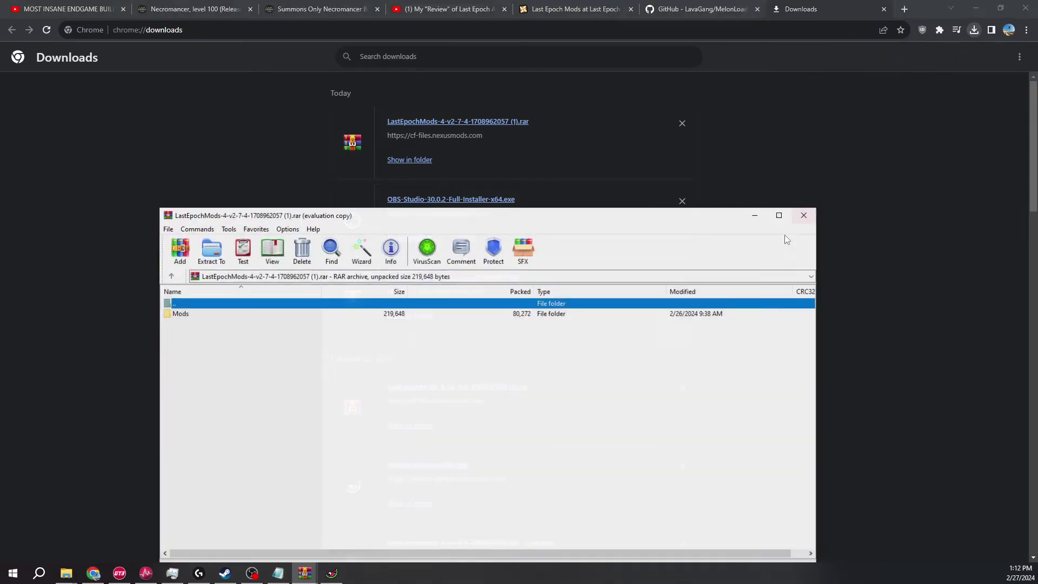
pyautogui.click(209, 314)
pyautogui.doubleClick(209, 319)
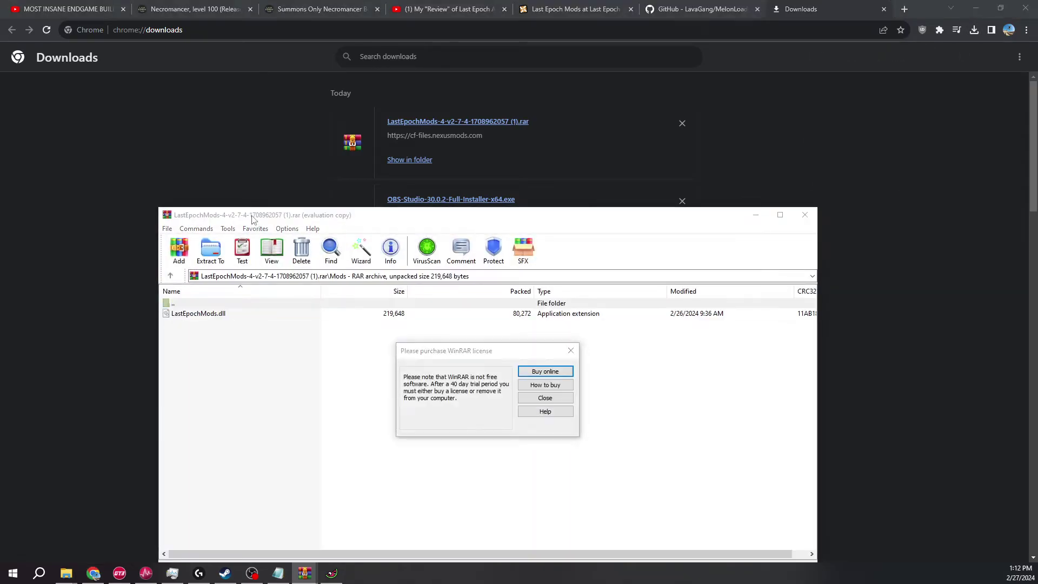
pyautogui.press('Escape')
pyautogui.moveTo(297, 214); pyautogui.dragTo(501, 207)
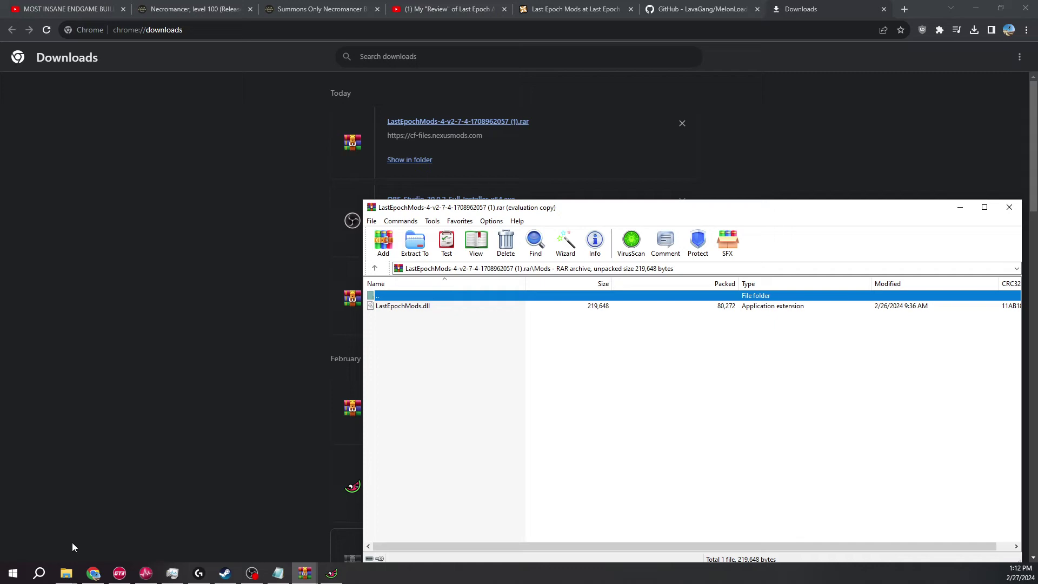
# - In Explorer, check the game's Mods folder items, then return to the Last Epoch game folder
pyautogui.click(66, 573)
pyautogui.click(120, 539)
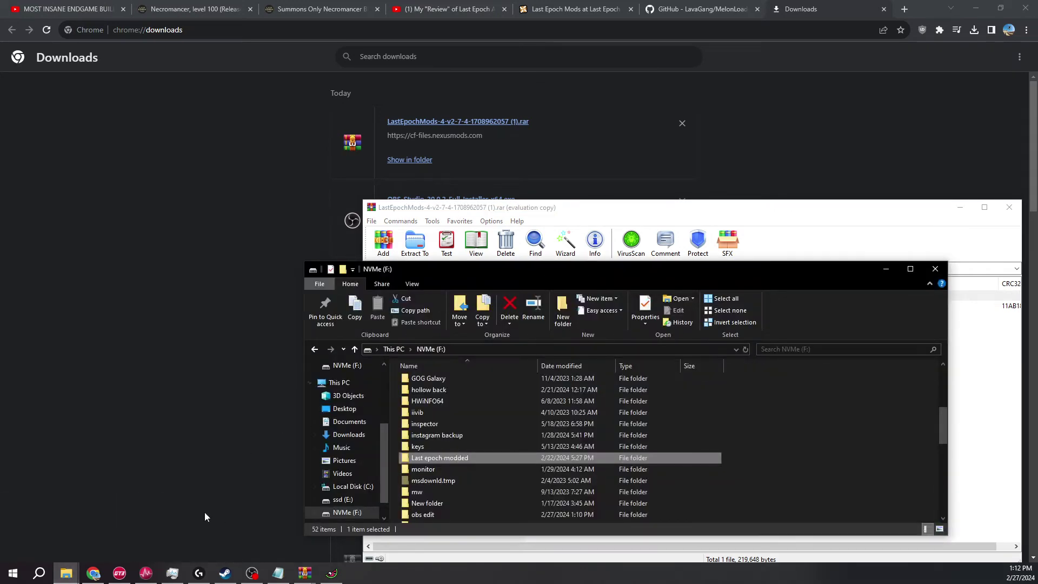
pyautogui.click(66, 573)
pyautogui.click(52, 521)
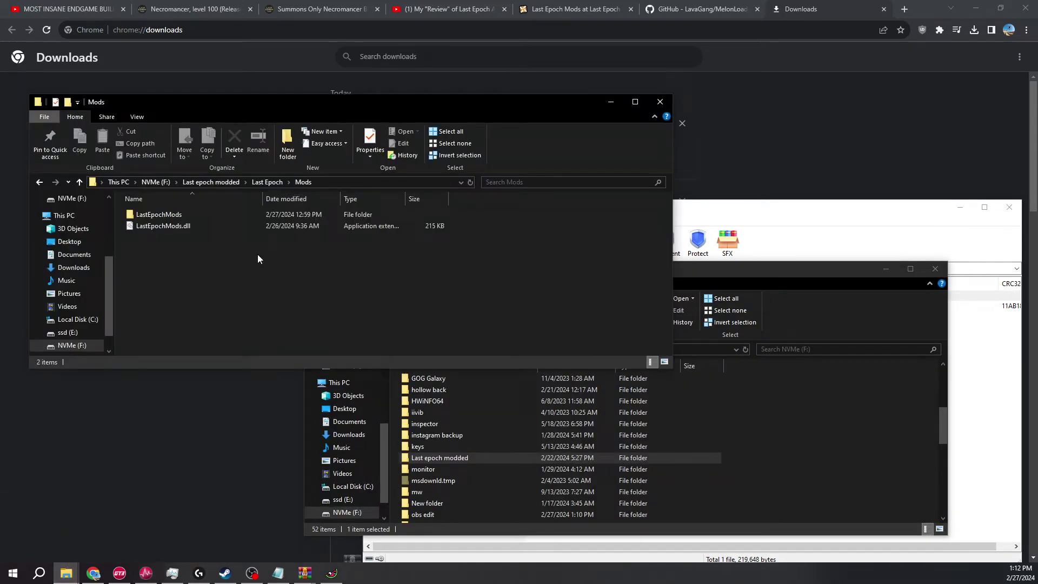
pyautogui.click(810, 207)
pyautogui.moveTo(400, 298); pyautogui.dragTo(253, 212)
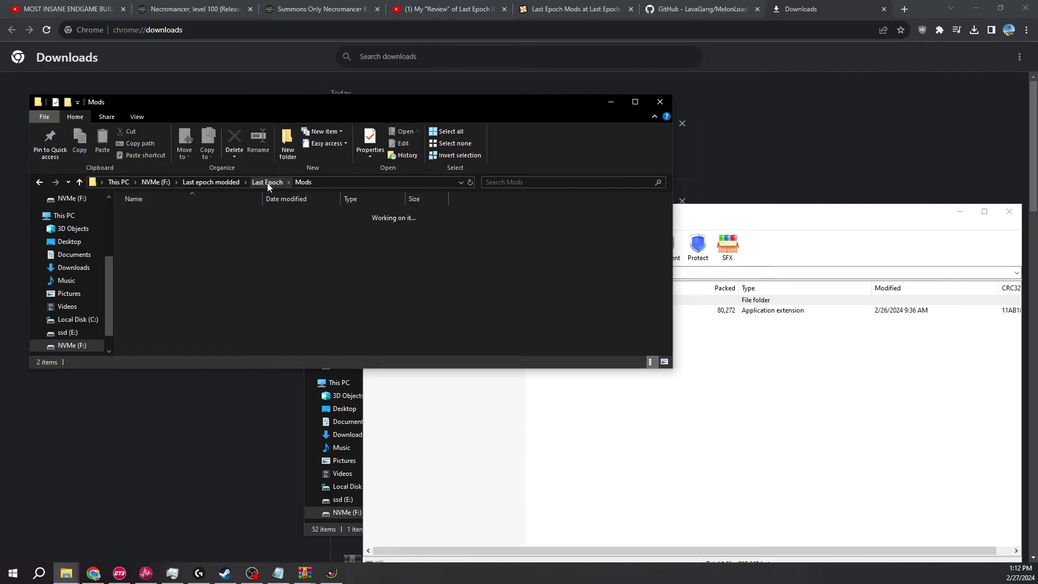
pyautogui.click(227, 182)
pyautogui.doubleClick(206, 212)
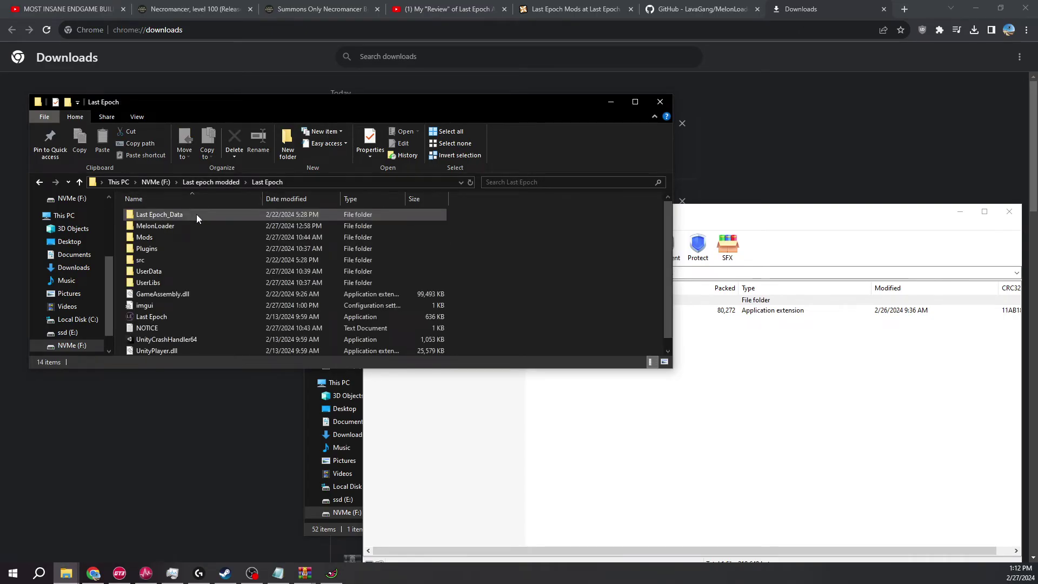
pyautogui.scroll(-1, 237, 303)
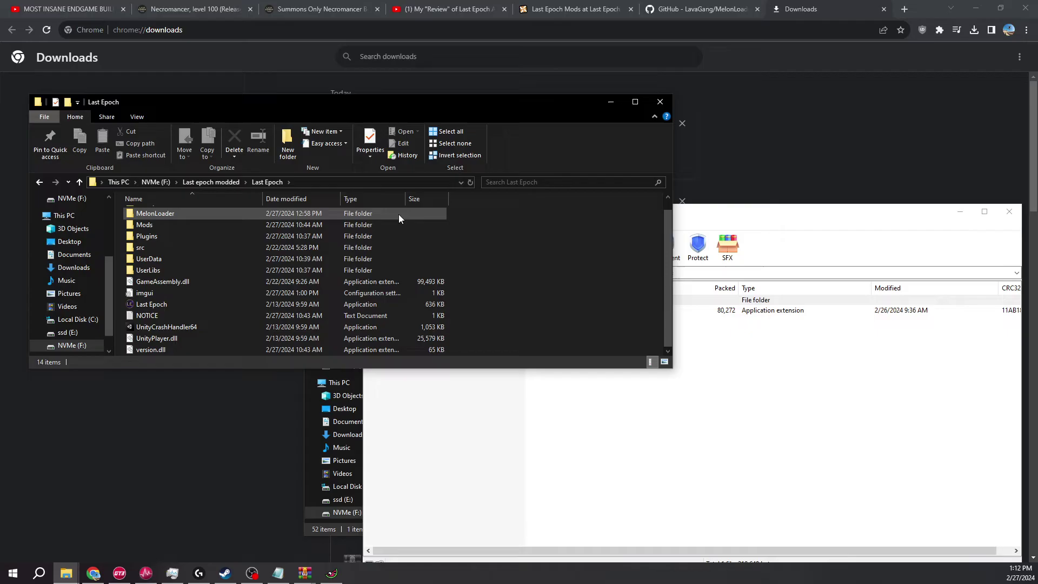
# - Close the WinRAR archive window and show Last Epoch's page in the Steam library
pyautogui.click(757, 254)
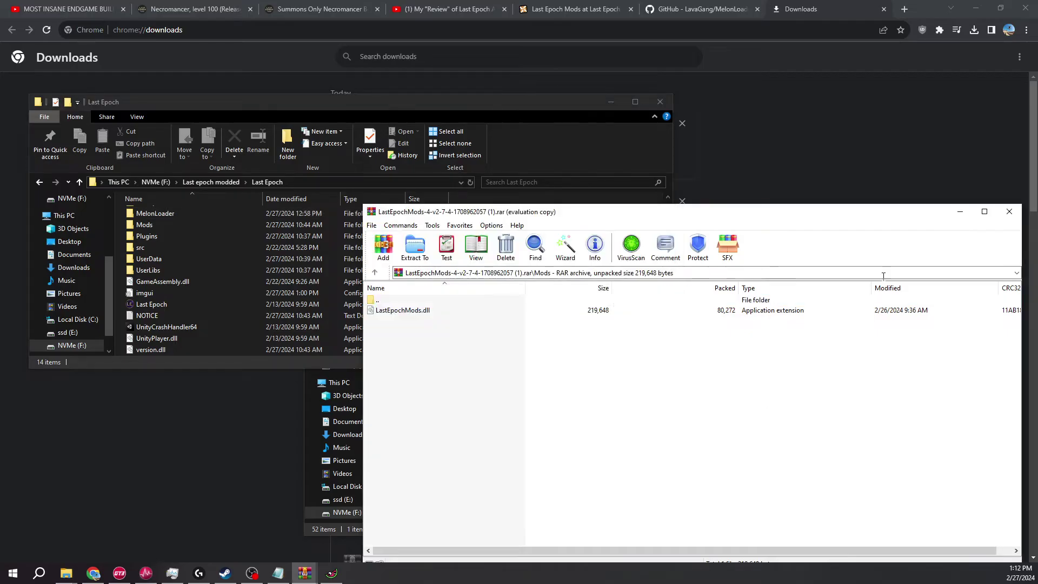
pyautogui.click(1008, 211)
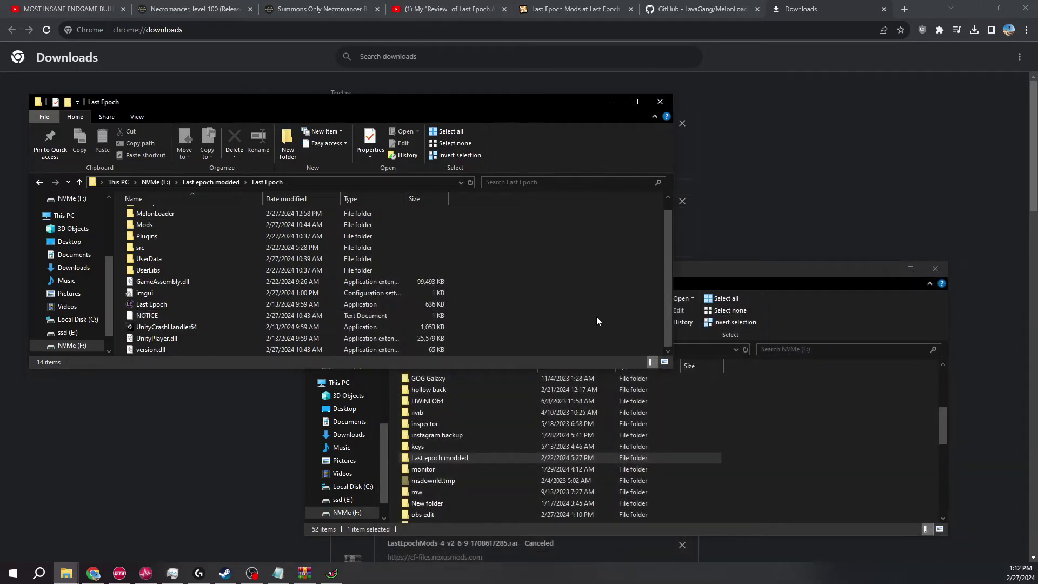
pyautogui.click(224, 572)
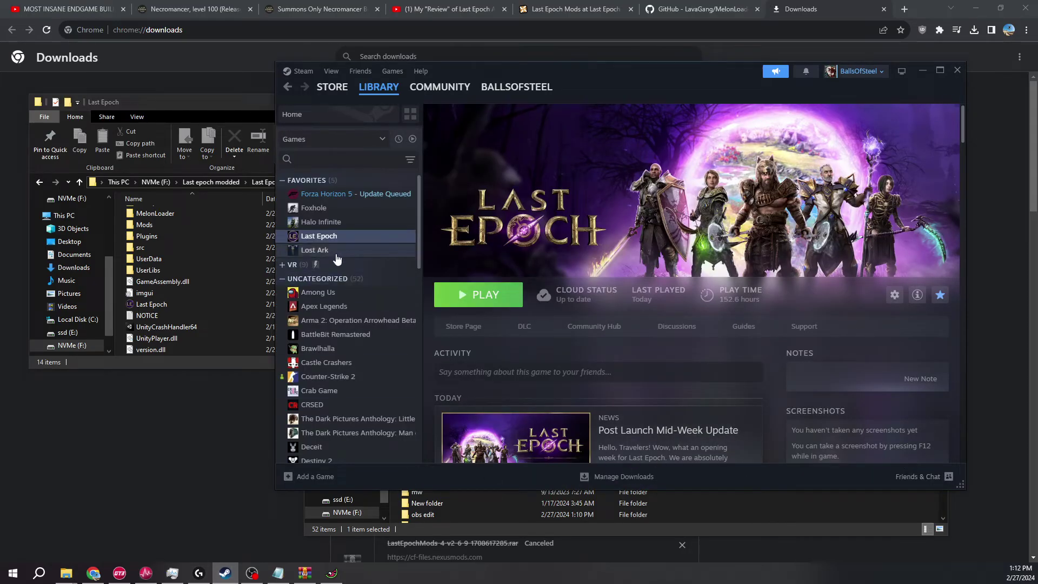
# - Open Last Epoch's Steam Properties, switch to the game folder window and back, then close Properties
pyautogui.rightClick(346, 242)
pyautogui.click(453, 322)
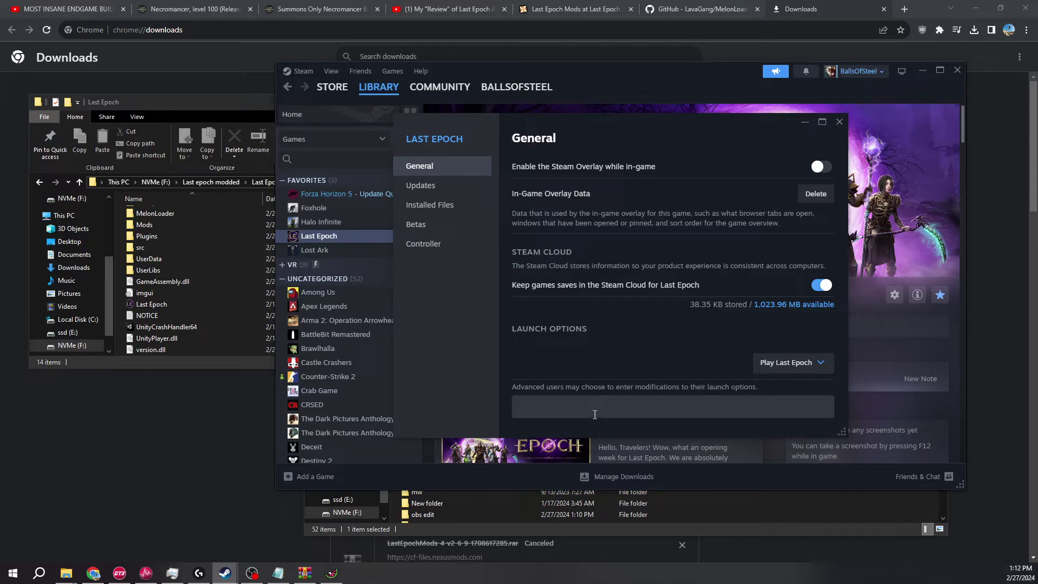
pyautogui.click(259, 357)
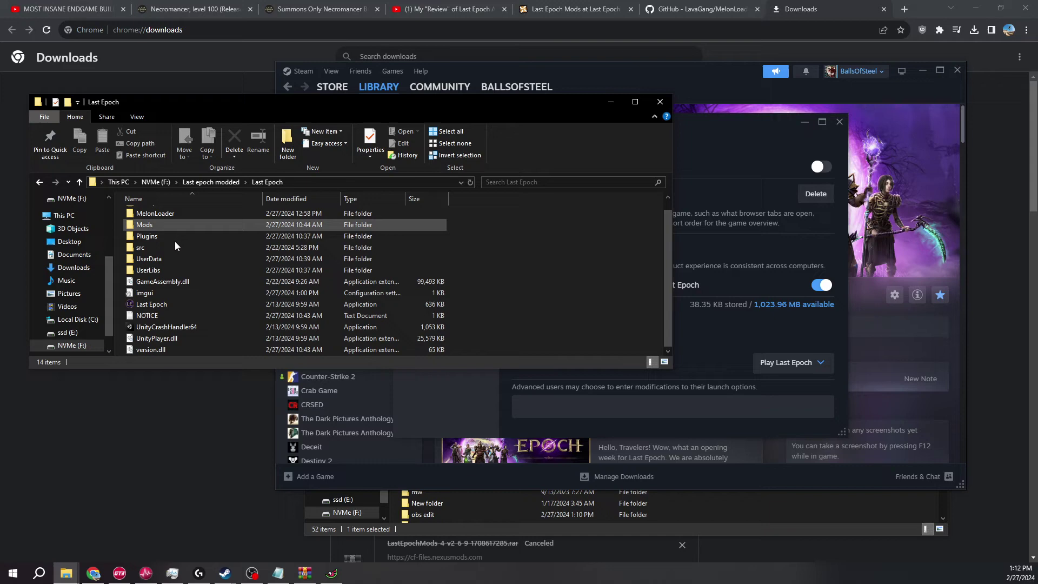
pyautogui.click(734, 342)
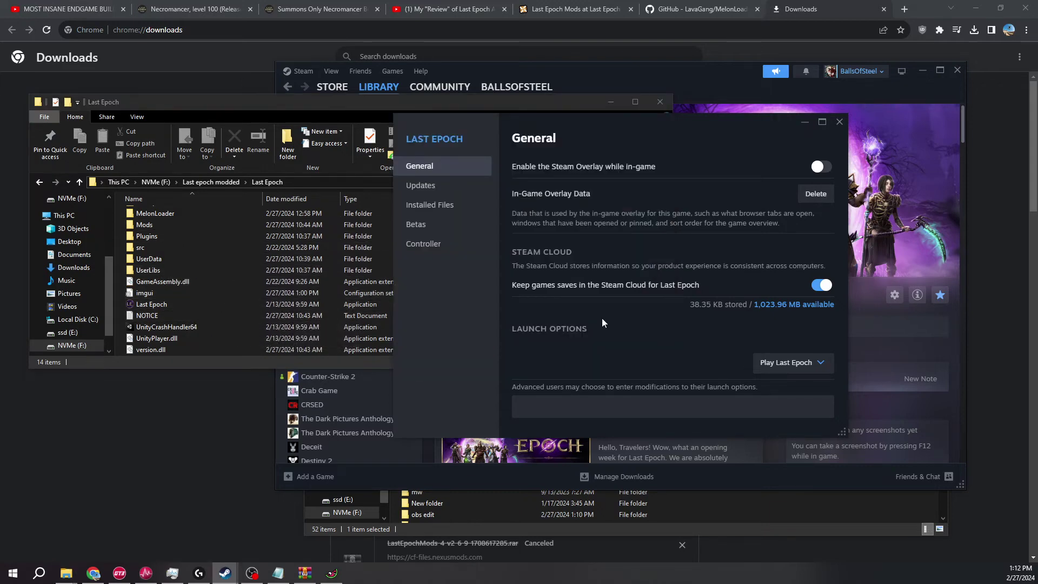
pyautogui.click(839, 121)
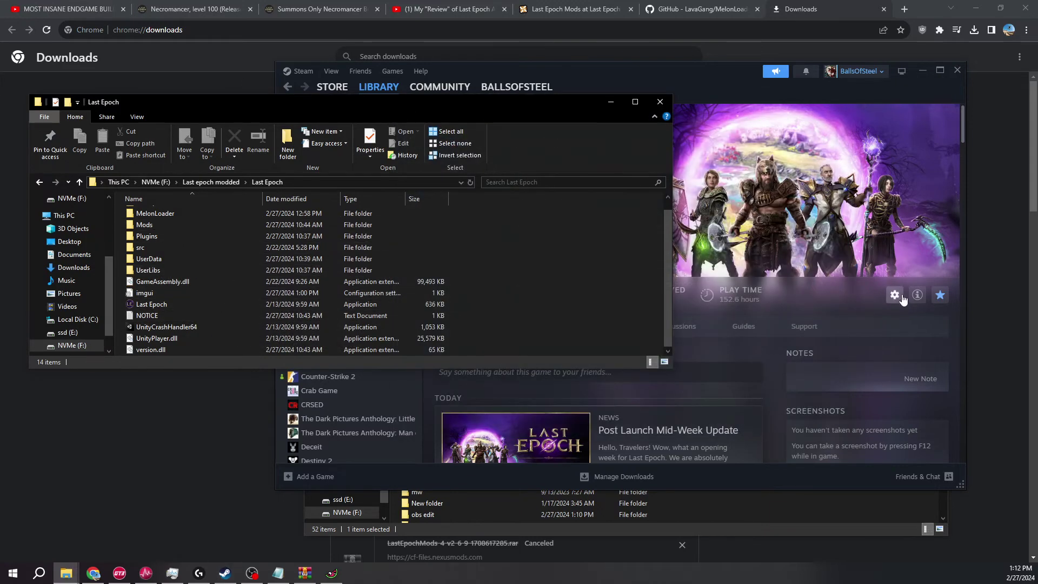
# - Set launch mode Play Full Offline with launch option "F:\Last epoch modded\Last Epoch\Last Epoch.exe" %command%
pyautogui.click(894, 294)
pyautogui.moveTo(853, 332)
pyautogui.click(864, 369)
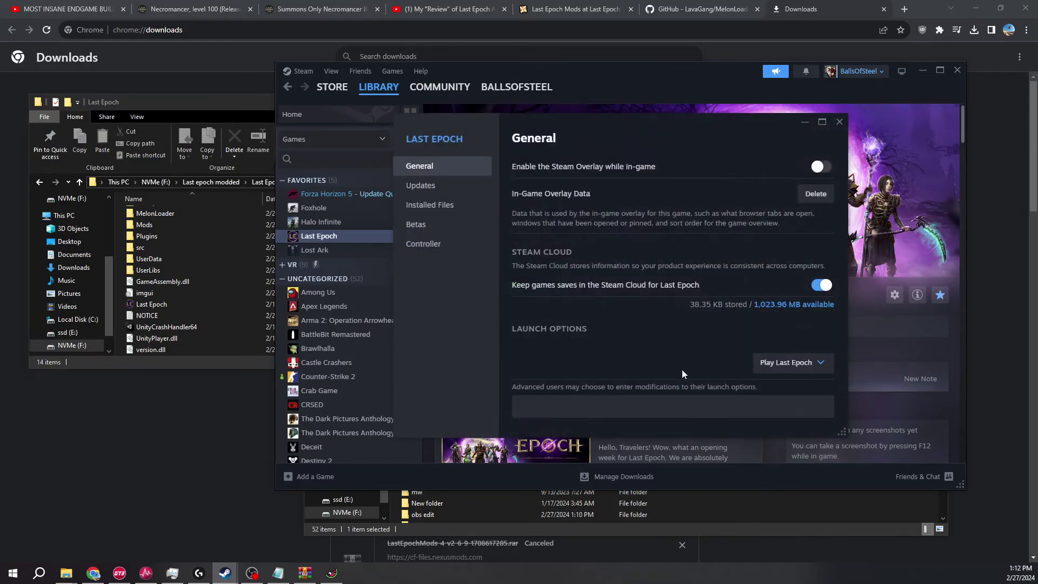
pyautogui.click(786, 362)
pyautogui.click(789, 335)
pyautogui.click(656, 406)
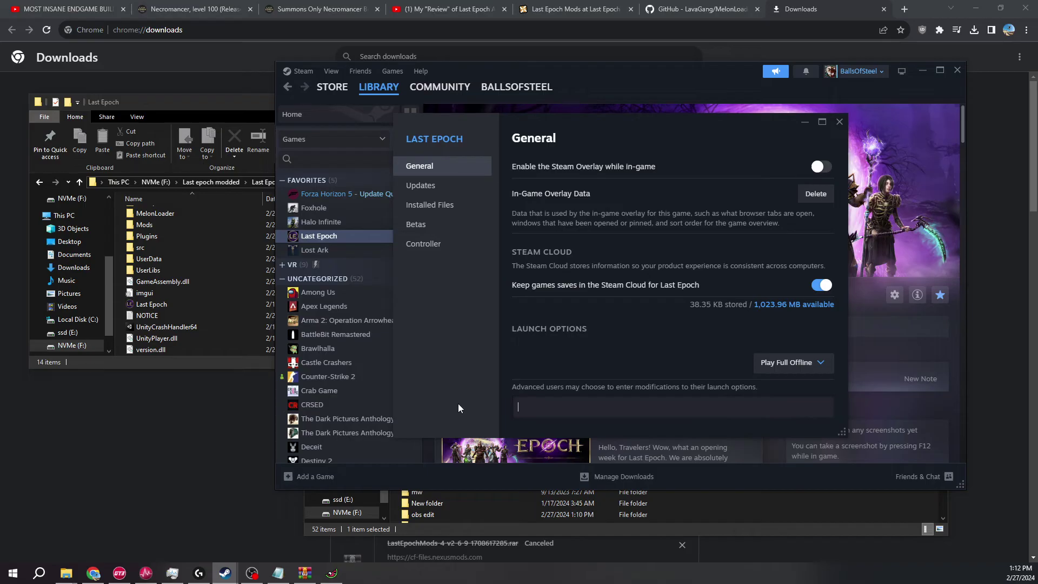
pyautogui.write('"F:\\Last epoch modded\\Last Epoch\\Last Epoch.exe" %command%')
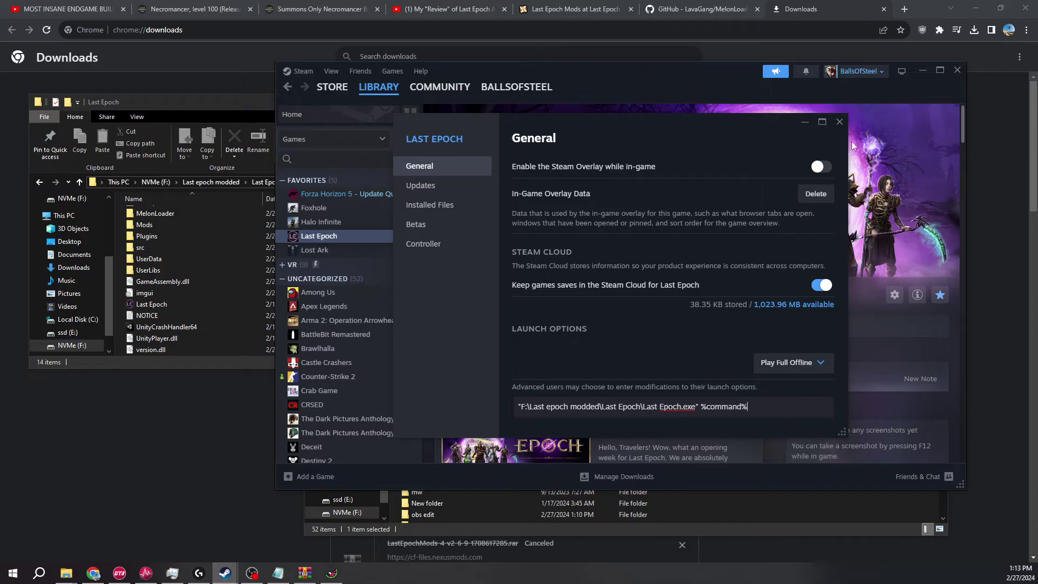
pyautogui.click(839, 121)
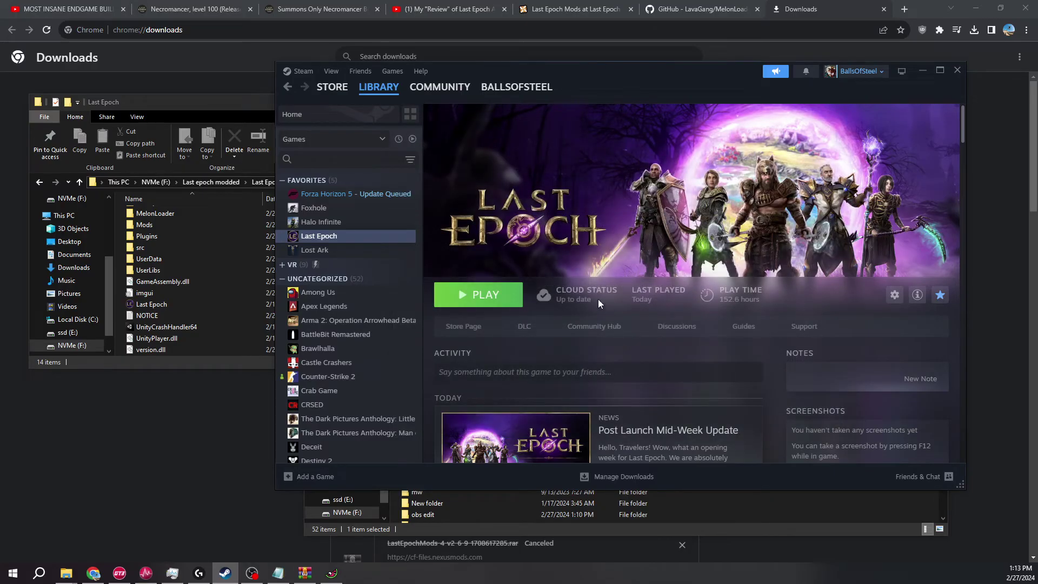
# - Play Last Epoch from Steam and recheck its Properties while the MelonLoader console loads LastEpochMods v2.7.4
pyautogui.click(514, 308)
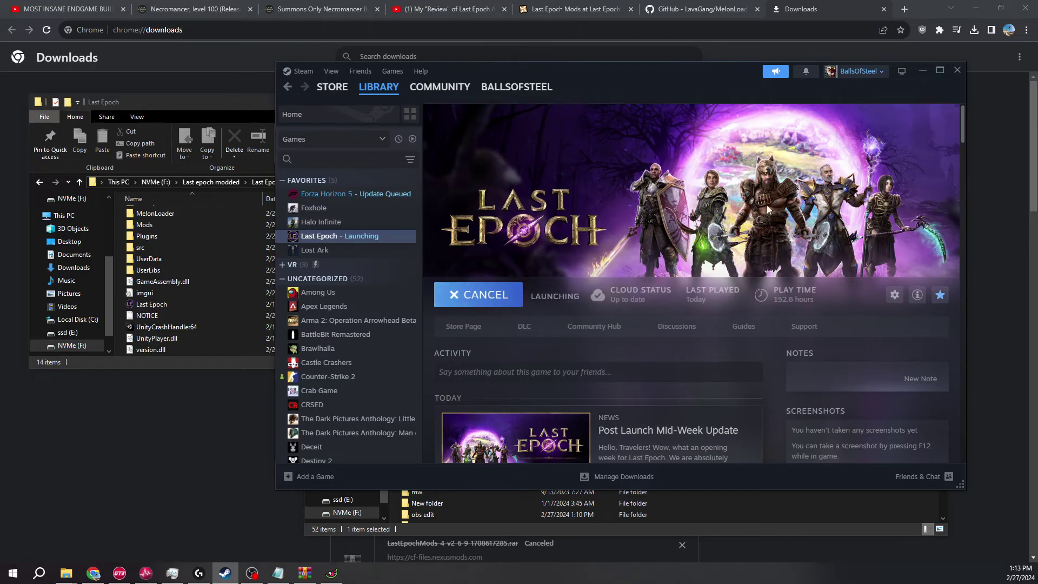
pyautogui.click(894, 296)
pyautogui.click(841, 363)
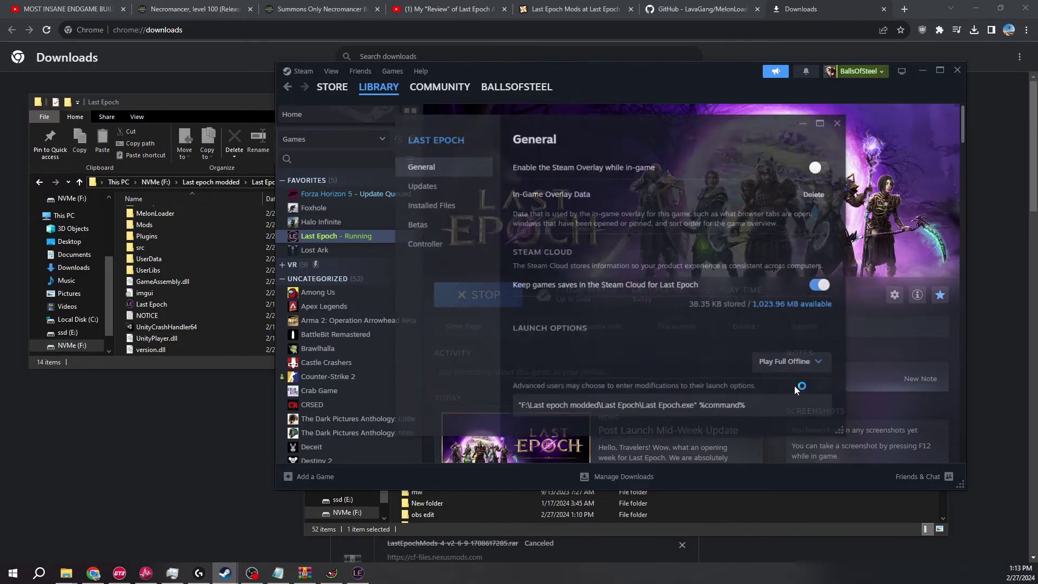
pyautogui.click(836, 122)
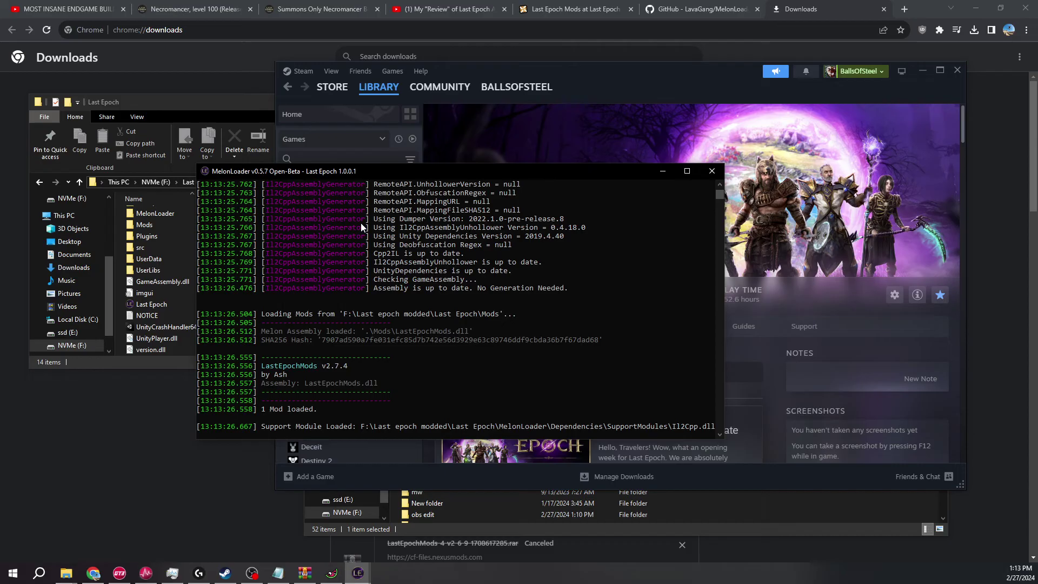
# - Click away from the MelonLoader console that lists LastEpochMods v2.7.4 as the loaded mod
pyautogui.click(252, 572)
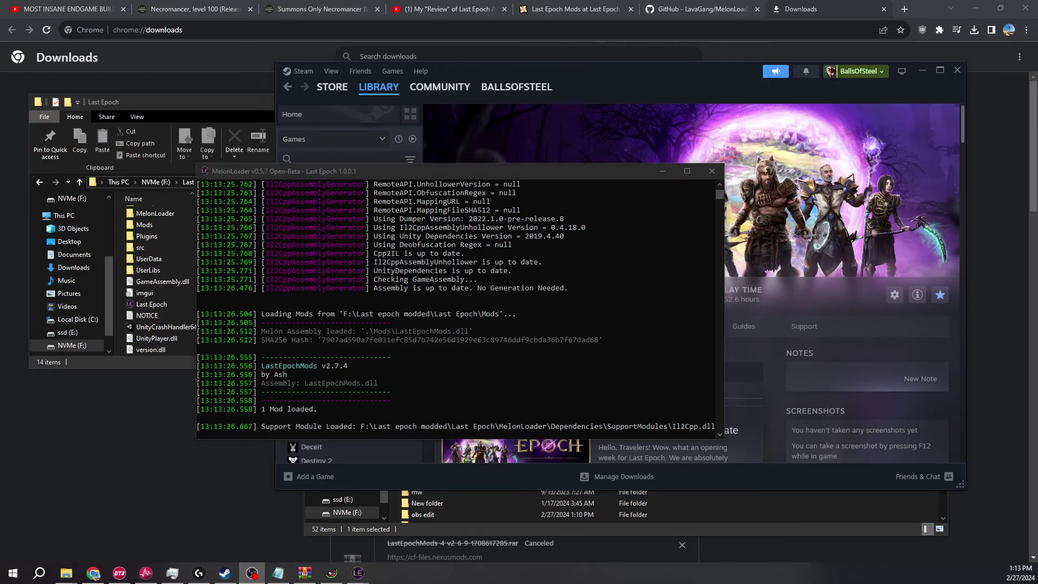